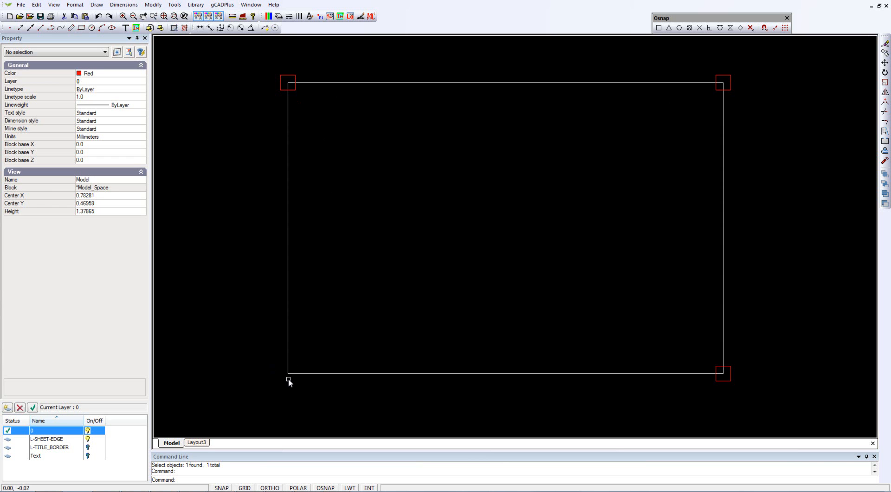
- Draw a center-size-angle rectangle centred on the sheet edge's lower-left corner, with size @0.01,0.01 and rotation angle 0
scroll(288, 377, "up", 5)
scroll(288, 371, "up", 2)
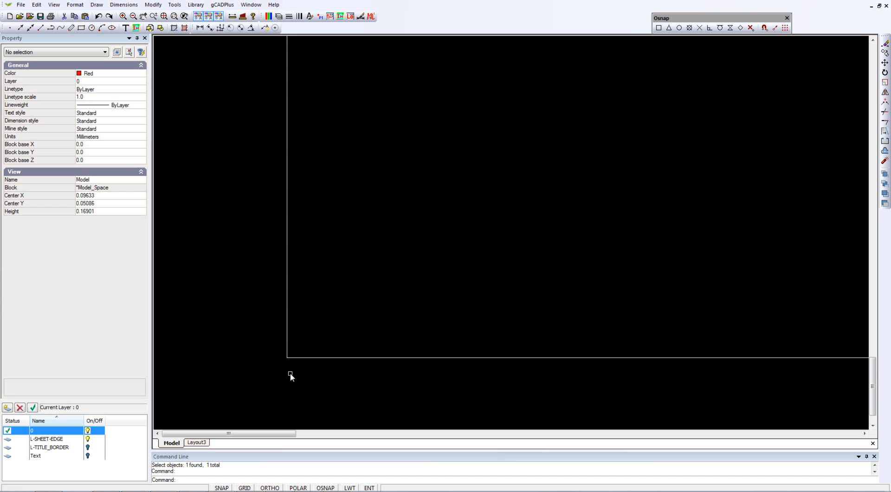
left_click(96, 5)
mouse_move(155, 90)
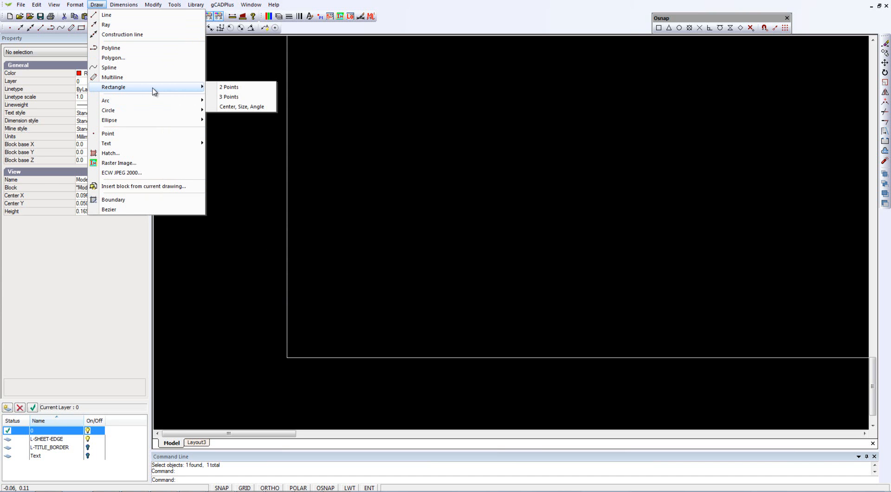
left_click(241, 108)
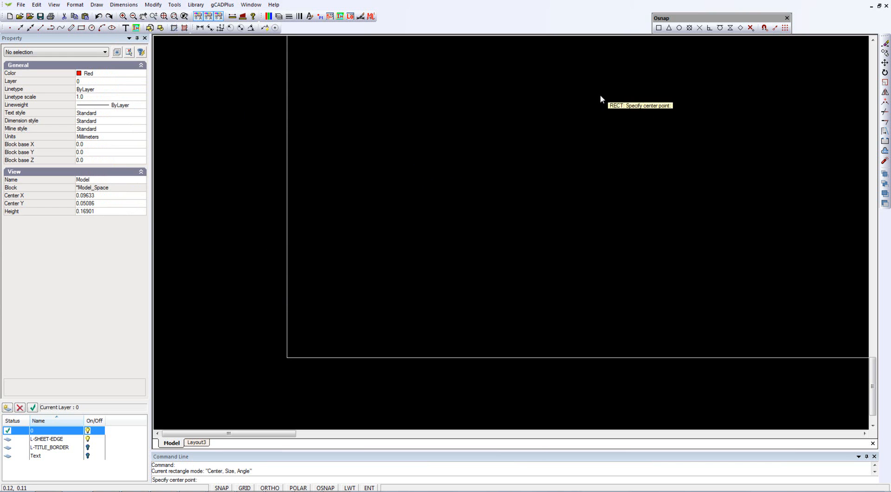
left_click(287, 358)
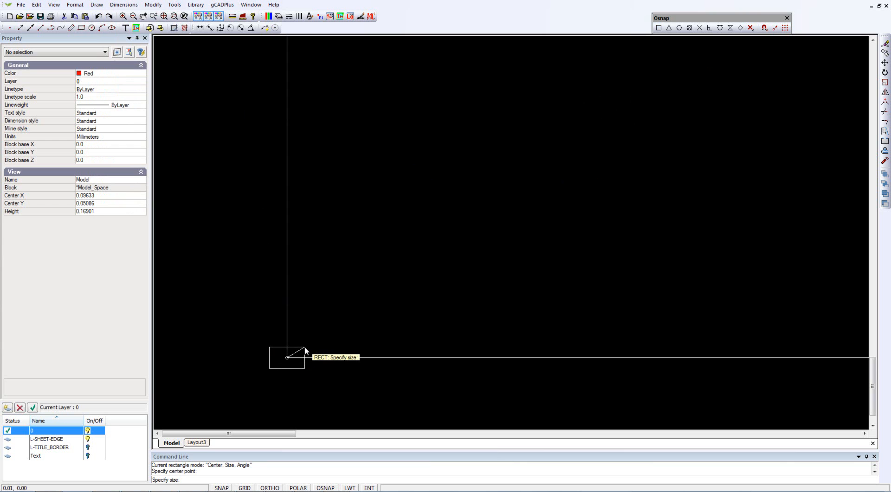
type("@0.01,0.01")
key("Return")
key("Return")
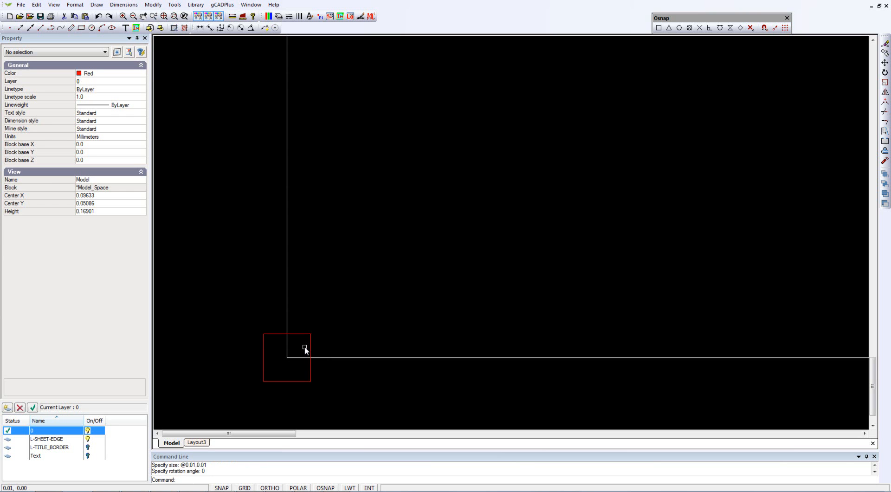
- Set the lower-left corner square's width and height to 0.01
left_click(298, 381)
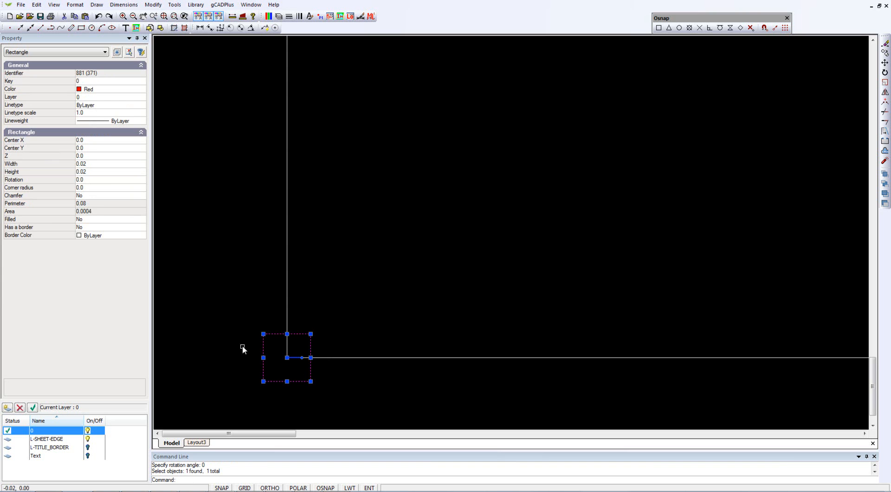
left_click(88, 164)
left_click(93, 164)
key("BackSpace")
type("1")
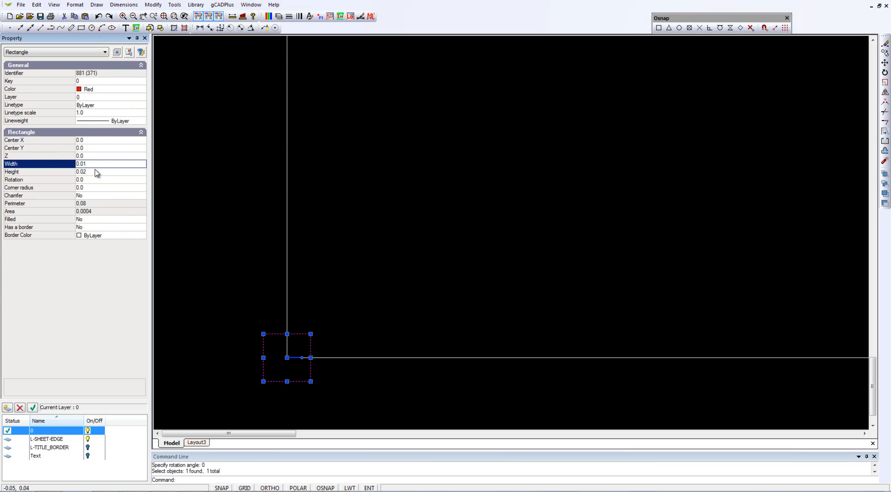
left_click(96, 172)
left_click(96, 170)
key("BackSpace")
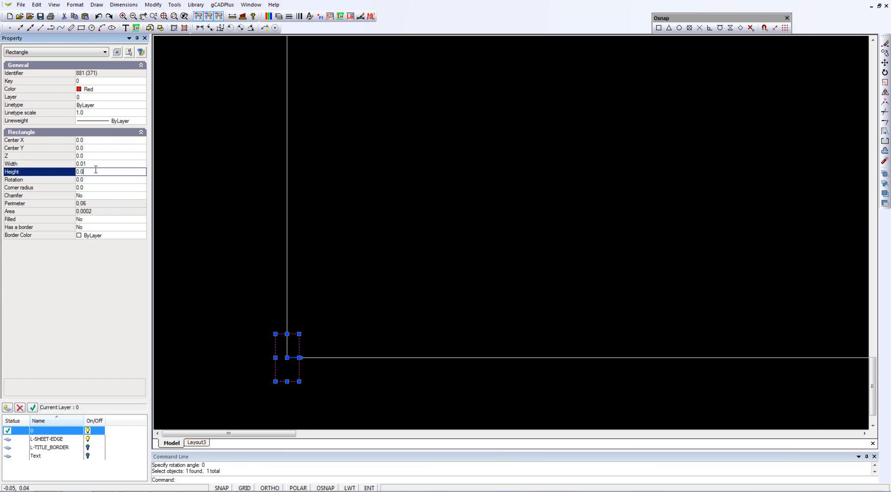
type("1")
key("Return")
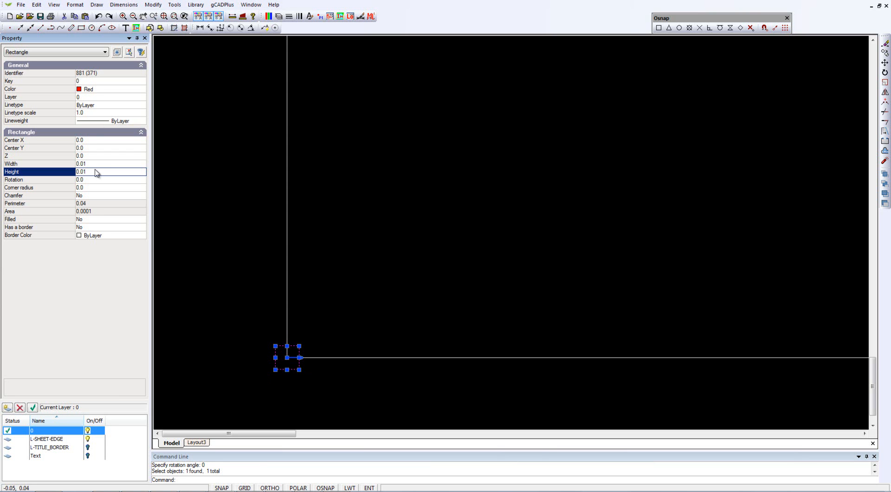
right_click(336, 205)
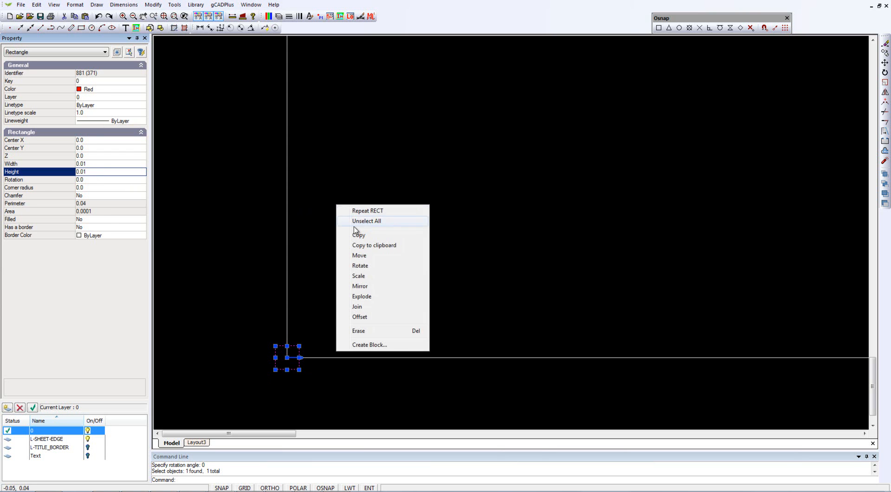
key("Escape")
key("Escape")
right_click(368, 222)
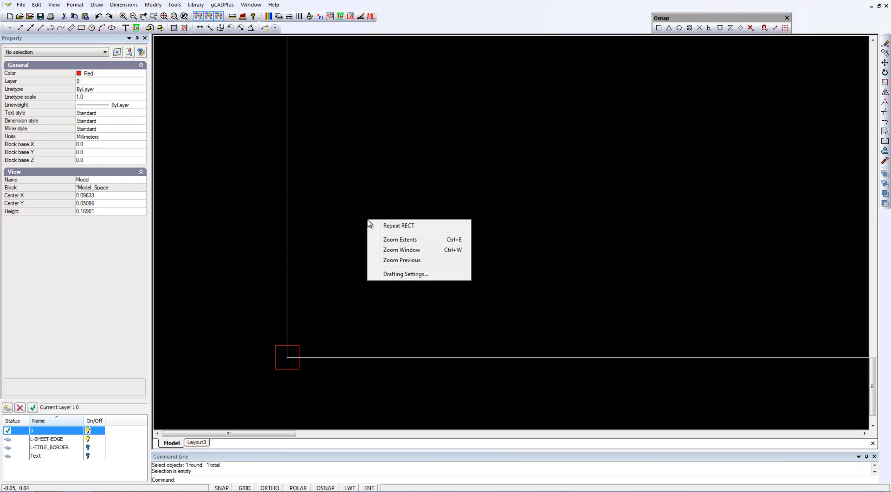
left_click(389, 239)
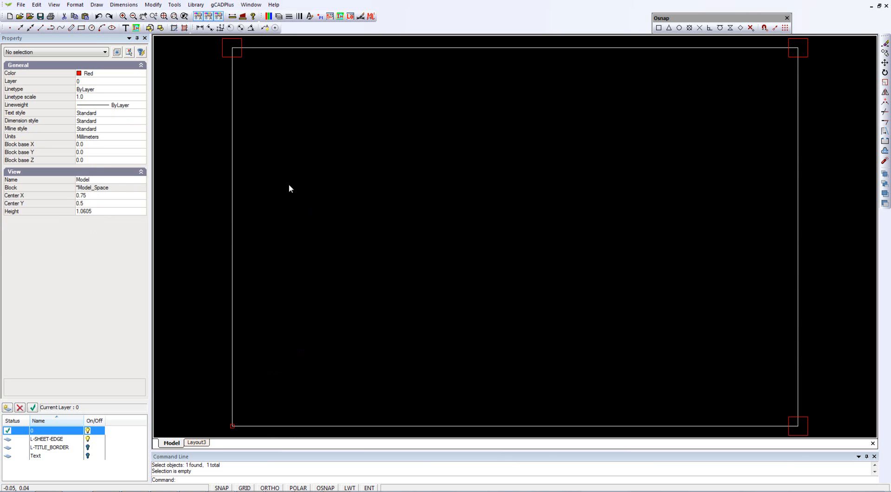
- Match the lower-left corner square to the upper-left one by setting its width and height to 0.05
left_click(224, 57)
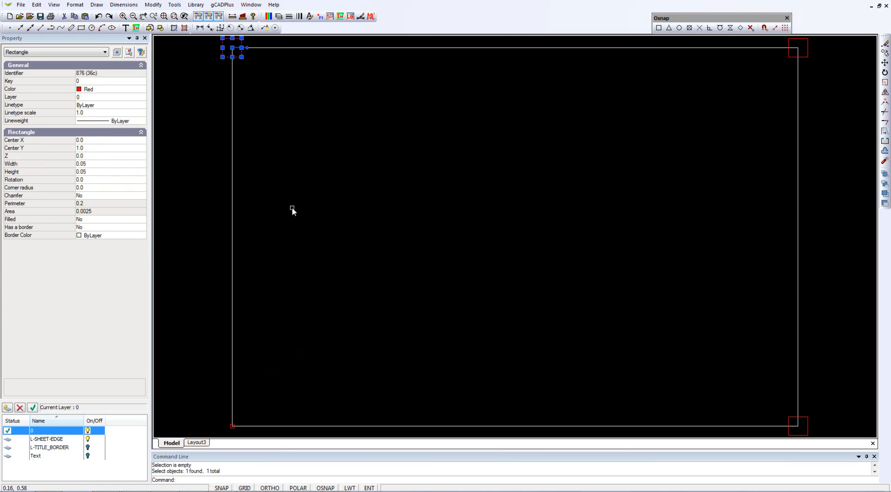
key("Escape")
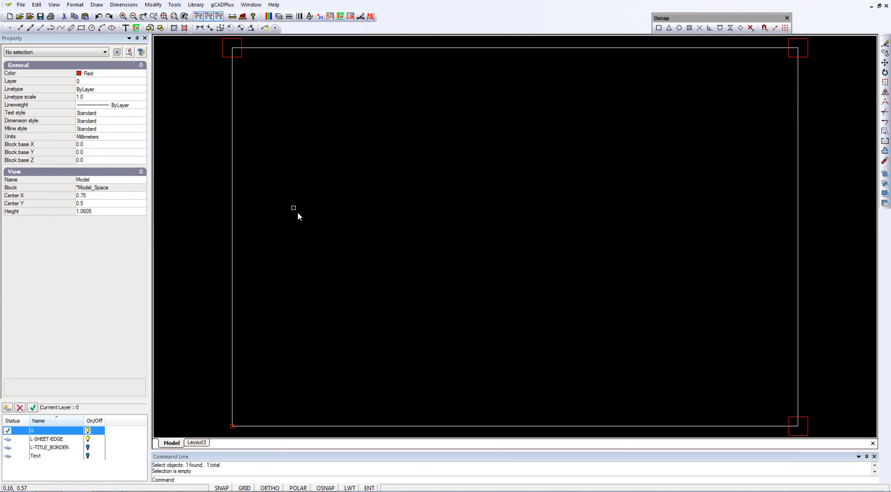
scroll(231, 426, "up", 5)
left_click(222, 420)
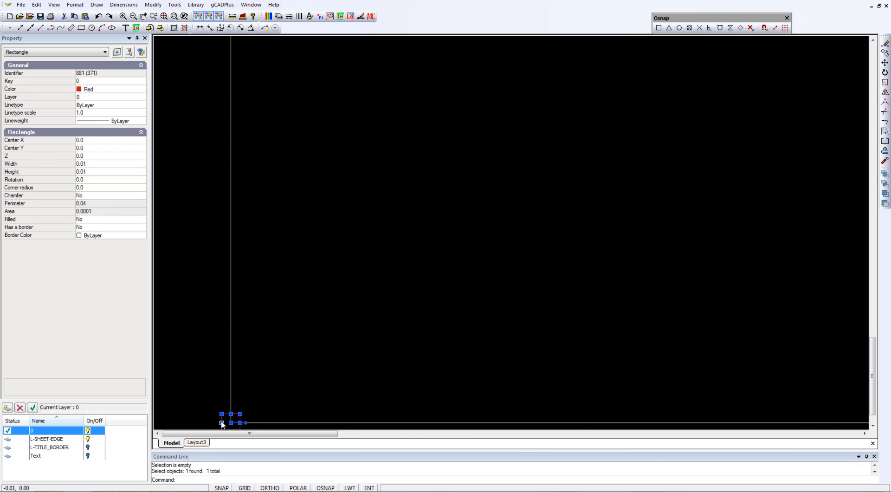
left_click(91, 164)
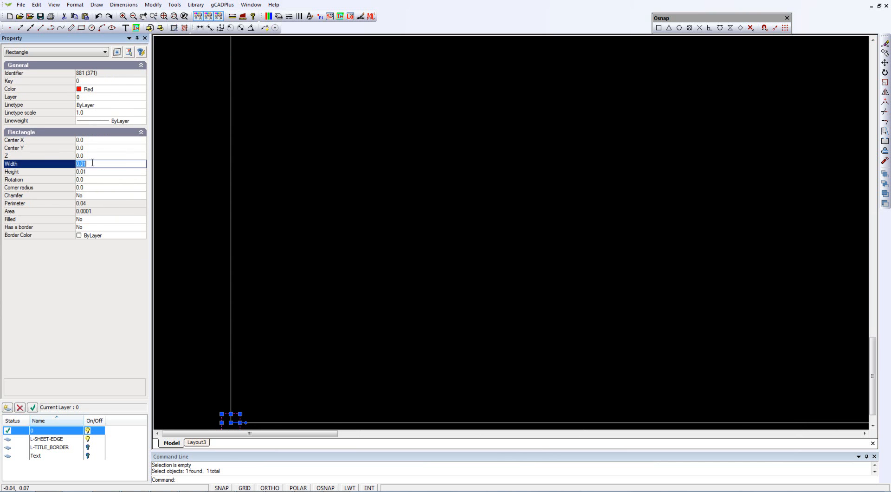
type("5")
left_click(101, 172)
key("Return")
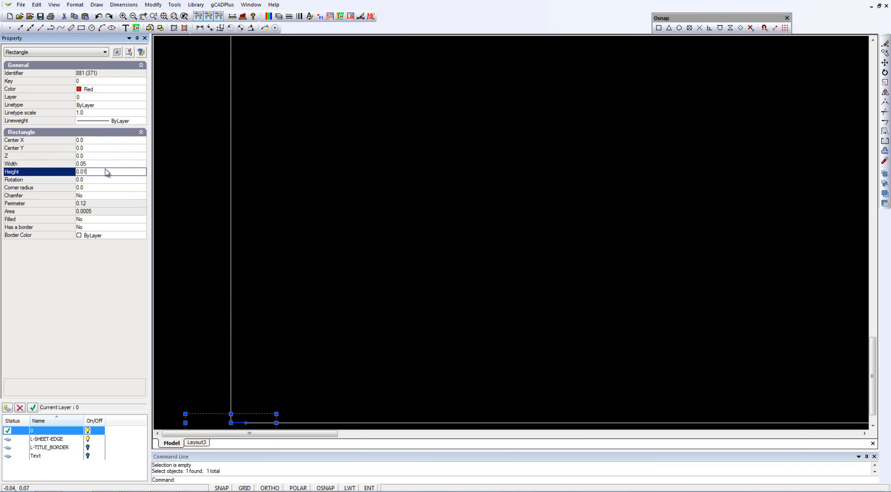
type("5")
key("Return")
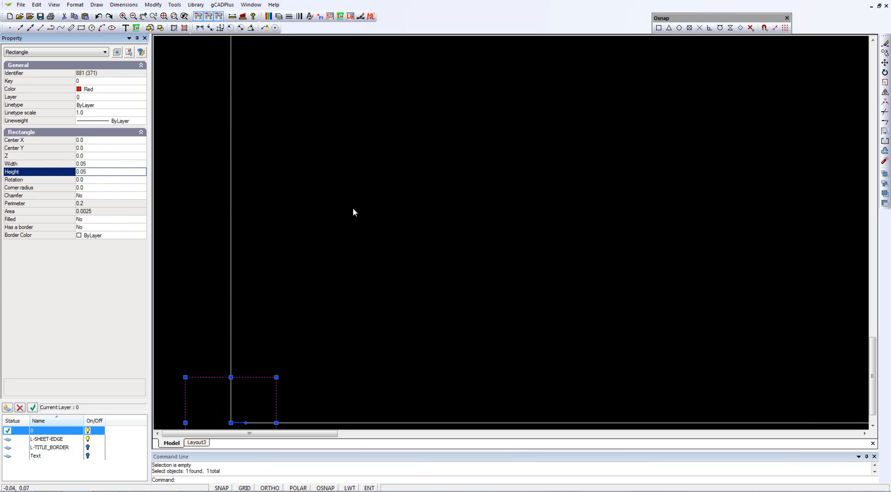
right_click(353, 212)
left_click(378, 223)
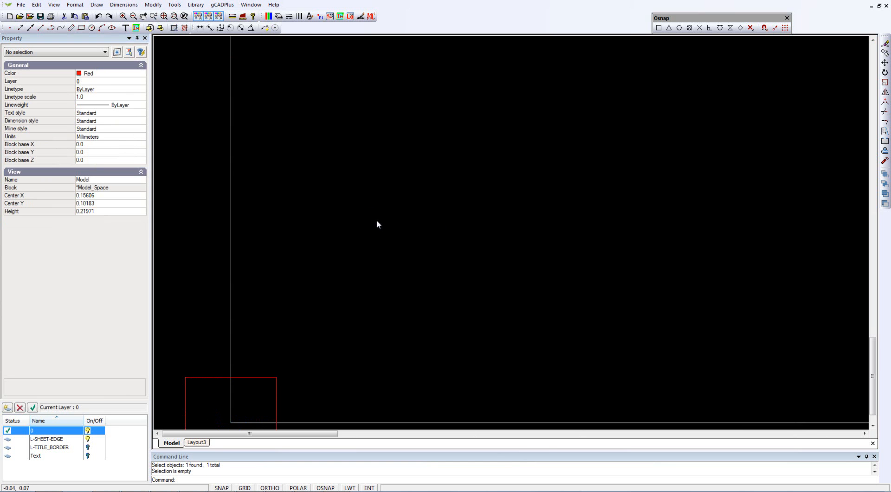
right_click(376, 220)
left_click(404, 241)
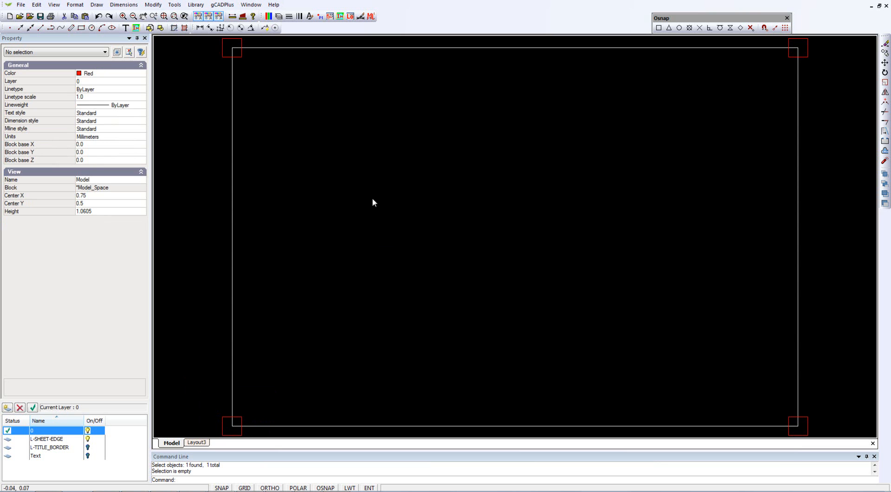
- Try trimming the sheet-edge rectangle outside the upper-left corner square, and undo the trim
middle_click_drag(253, 62, 282, 219)
scroll(276, 243, "down", 1)
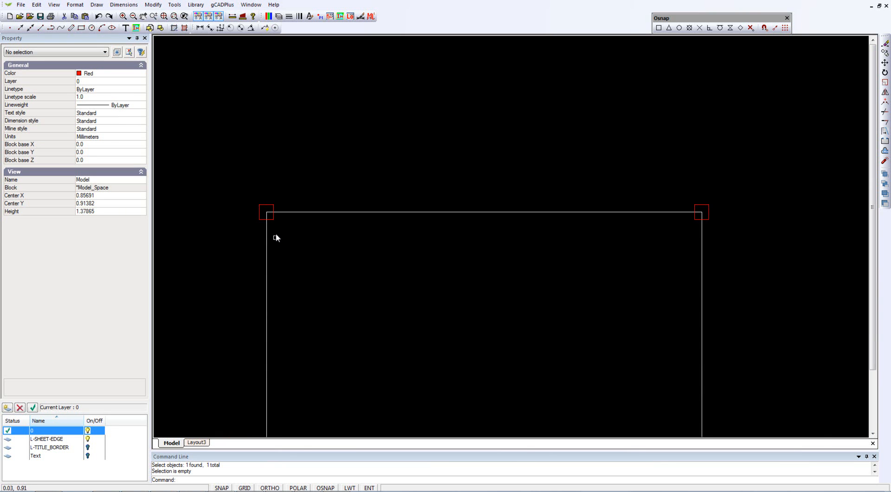
scroll(276, 227, "up", 5)
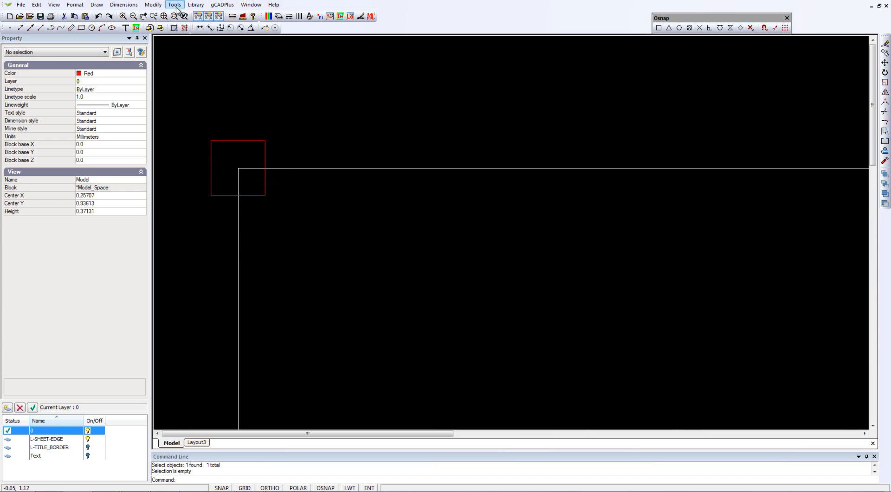
left_click(153, 5)
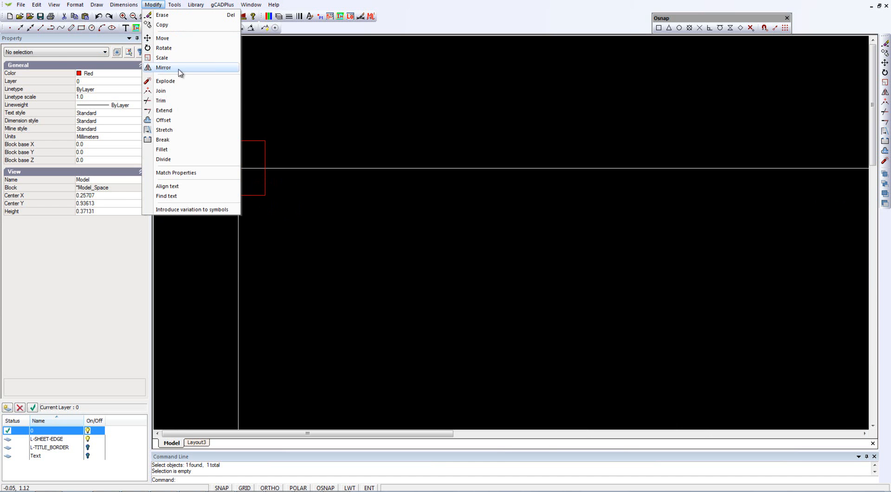
left_click(166, 101)
left_click(258, 144)
key("Return")
left_click(293, 168)
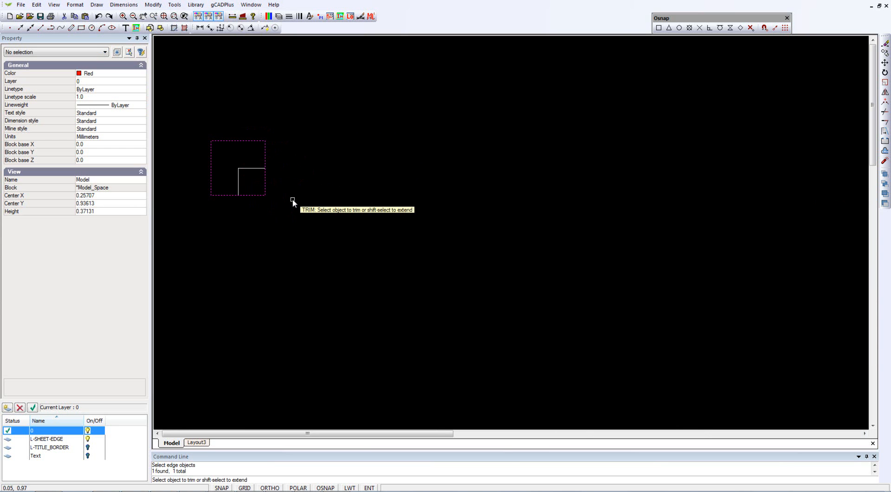
key("Return")
scroll(342, 224, "down", 4)
scroll(333, 221, "down", 3)
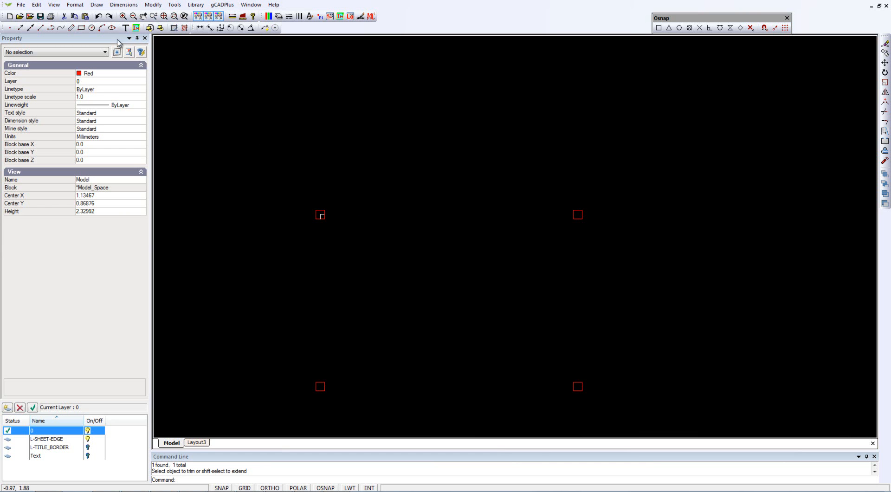
left_click(98, 16)
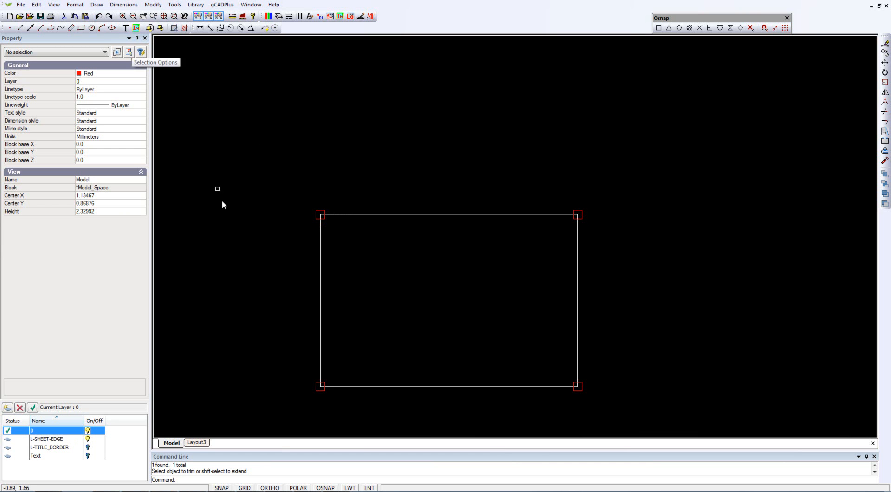
- Explode the sheet-edge rectangle into a polyline and select the result to check its object type
left_click(438, 215)
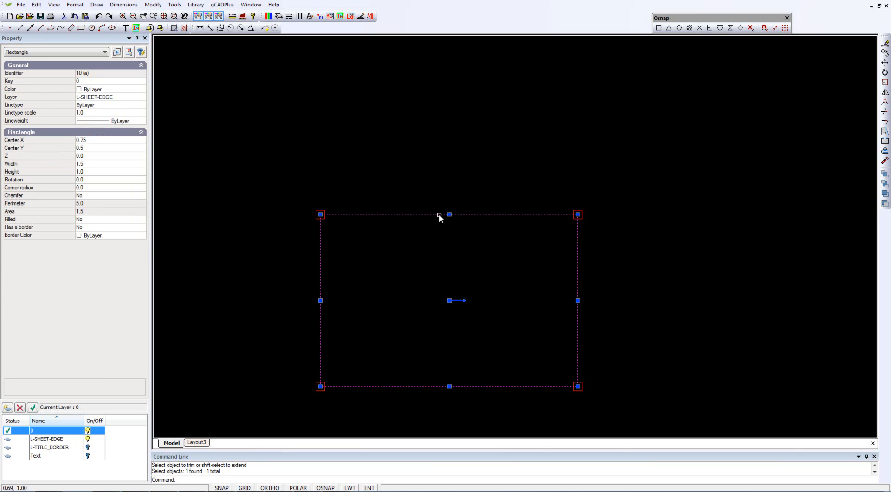
right_click(413, 155)
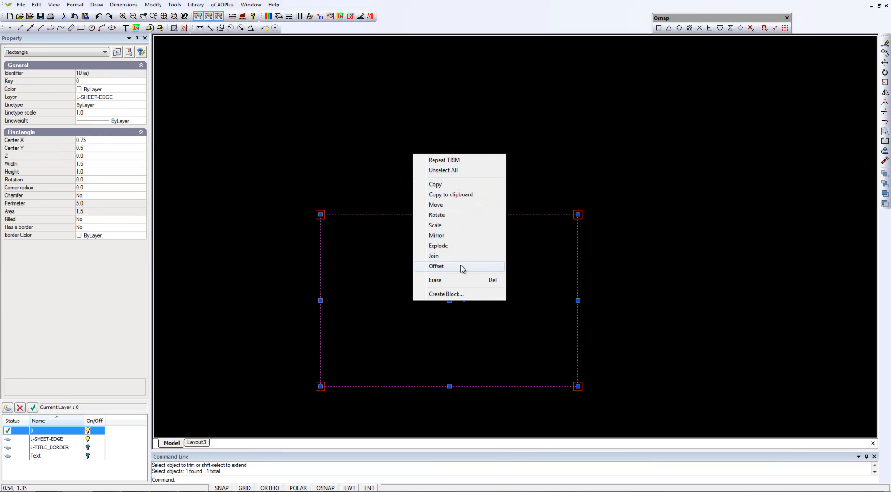
left_click(438, 246)
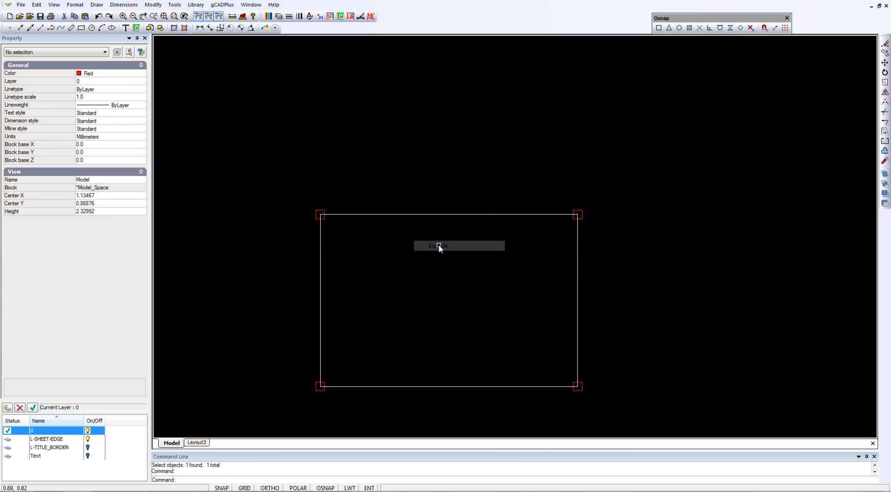
left_click(416, 214)
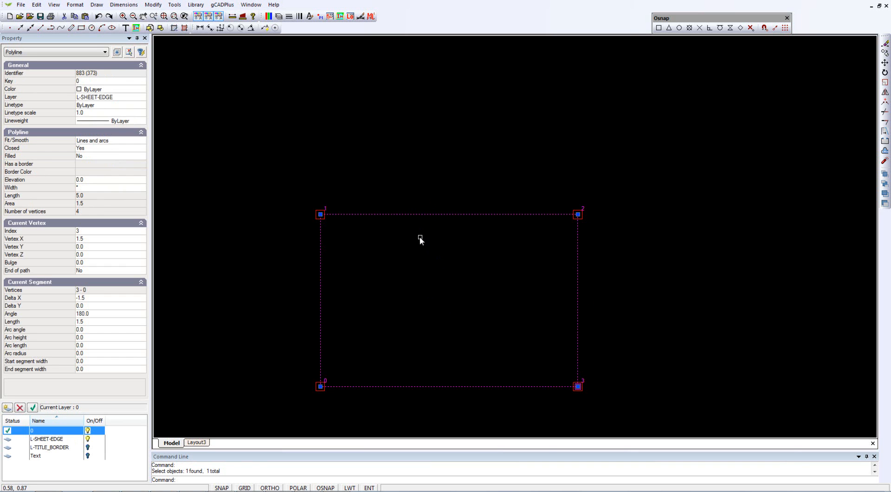
key("Escape")
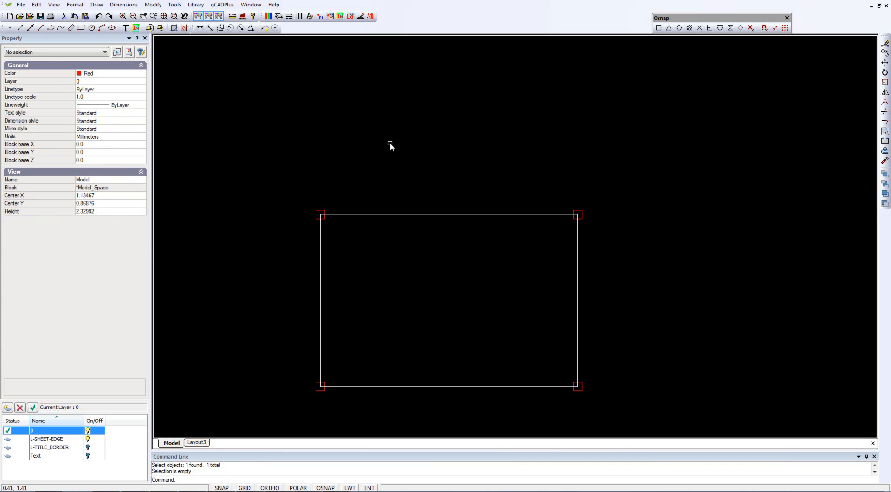
- Try trimming the sheet-edge polyline outside the upper-left corner square, and undo the trim
scroll(346, 227, "up", 3)
scroll(345, 227, "down", 5)
middle_click_drag(356, 255, 339, 202)
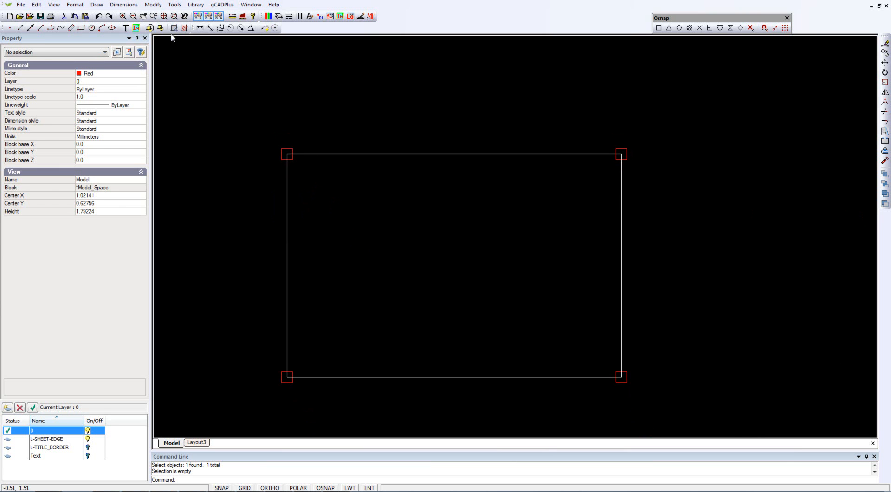
left_click(153, 4)
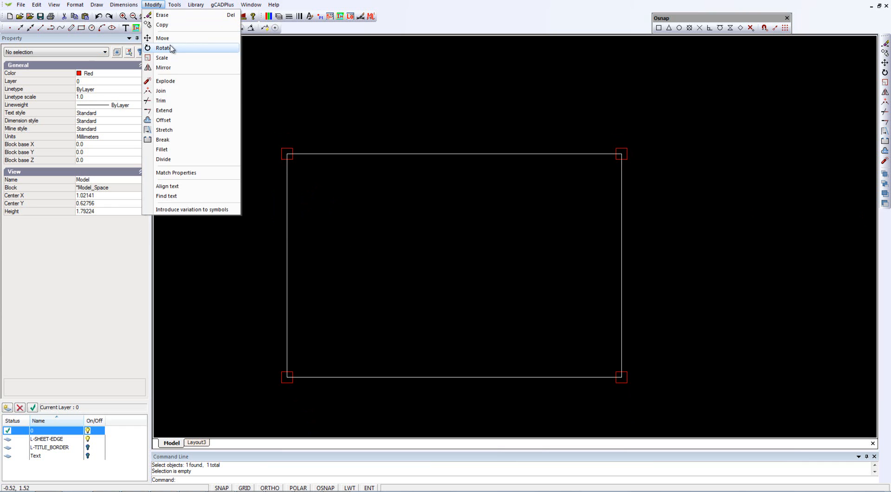
left_click(174, 100)
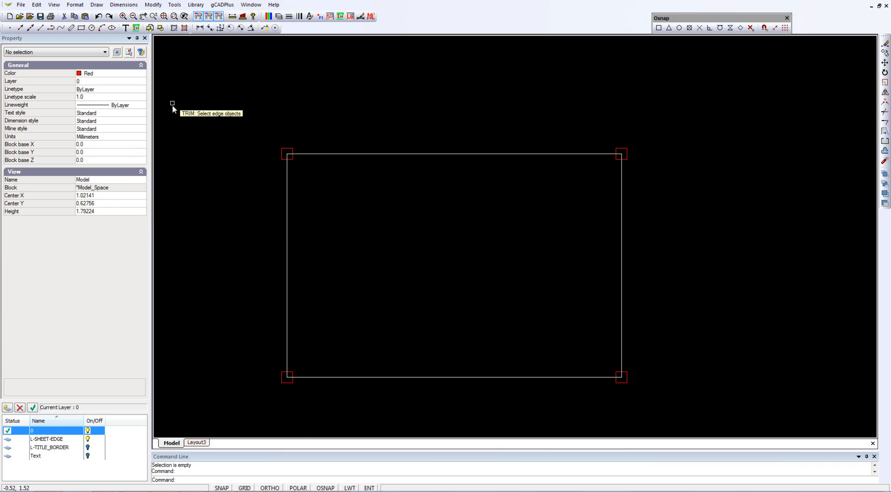
scroll(281, 160, "up", 3)
left_click(293, 157)
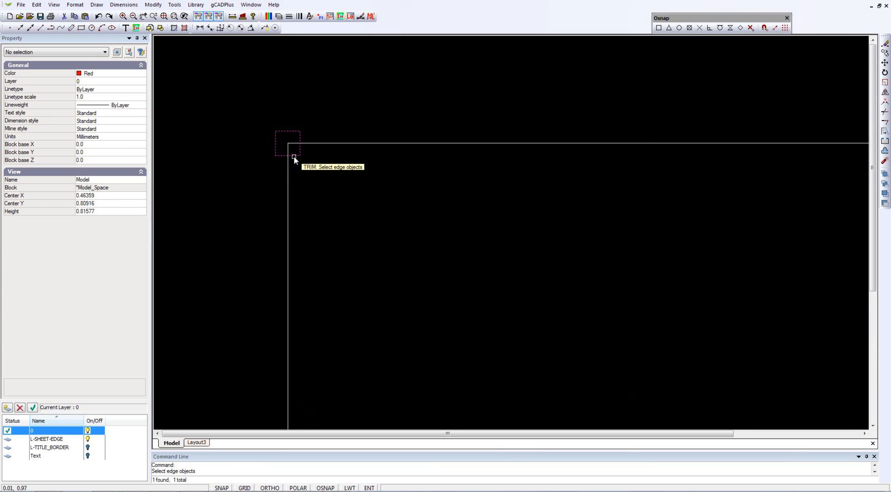
key("Return")
scroll(338, 175, "down", 4)
left_click(342, 163)
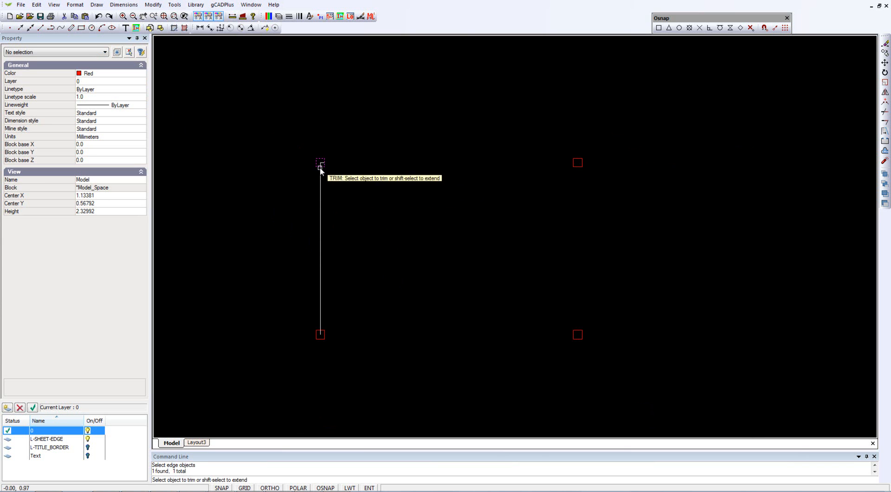
right_click(373, 211)
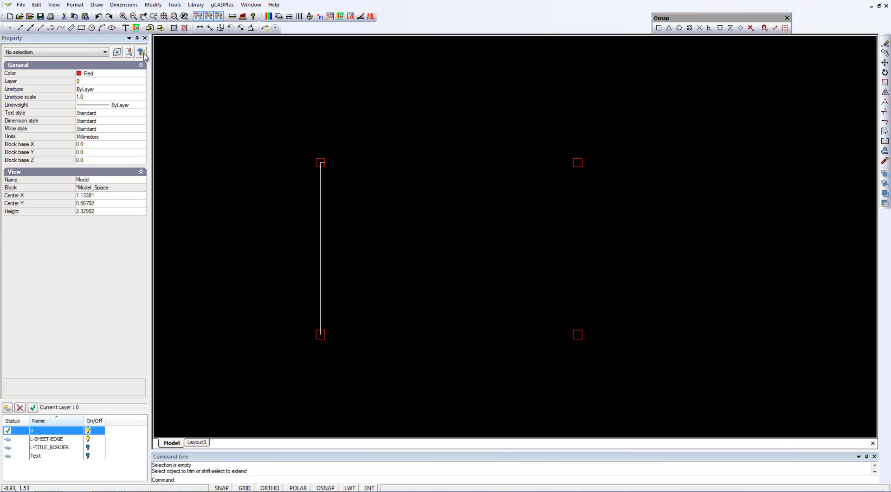
left_click(99, 18)
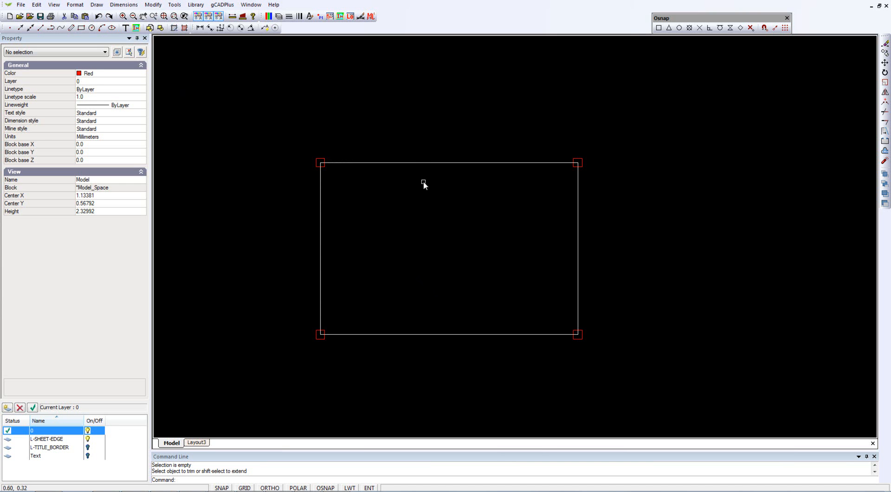
- Explode the sheet-edge polyline into separate lines
left_click(412, 163)
right_click(417, 199)
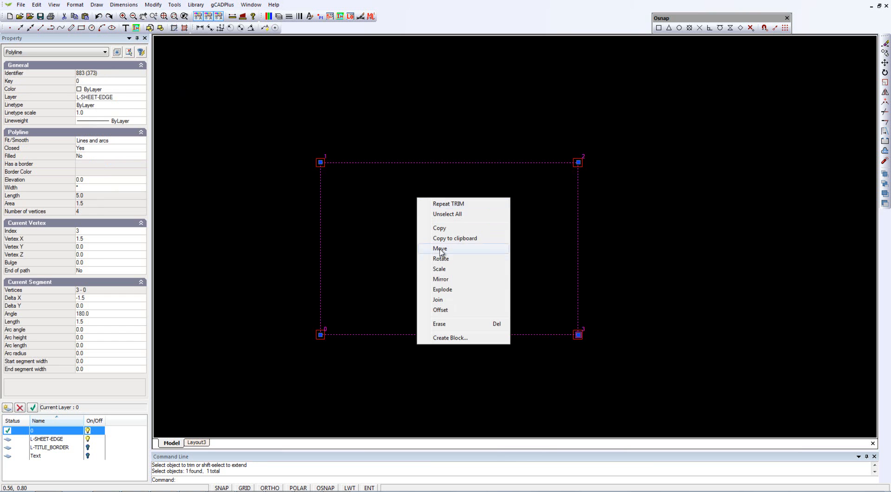
left_click(443, 289)
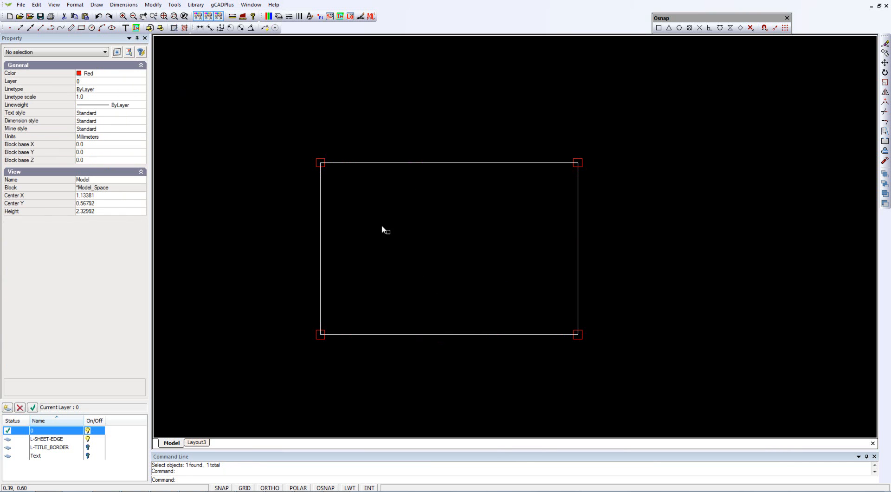
left_click(154, 5)
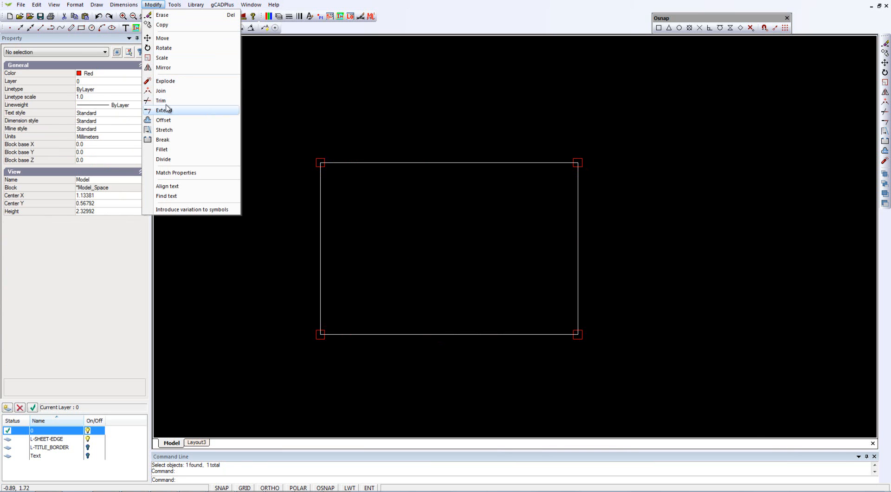
left_click(159, 101)
scroll(324, 181, "up", 2)
left_click(314, 161)
key("Return")
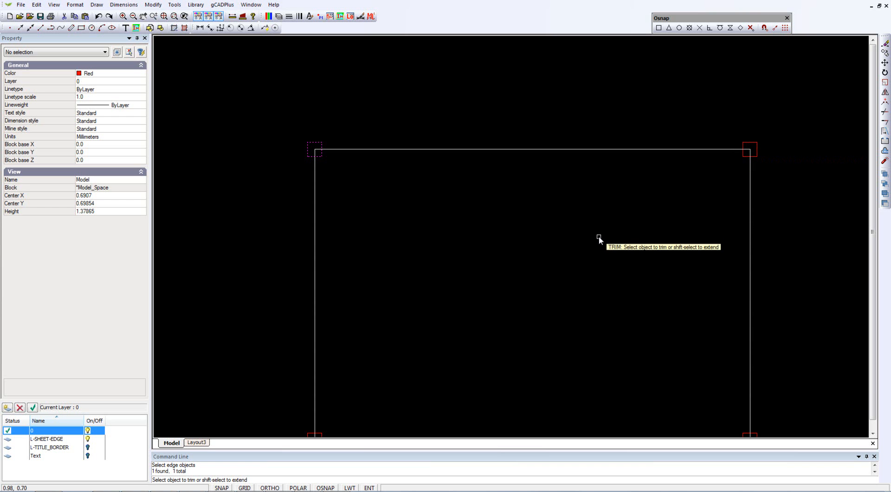
right_click(576, 235)
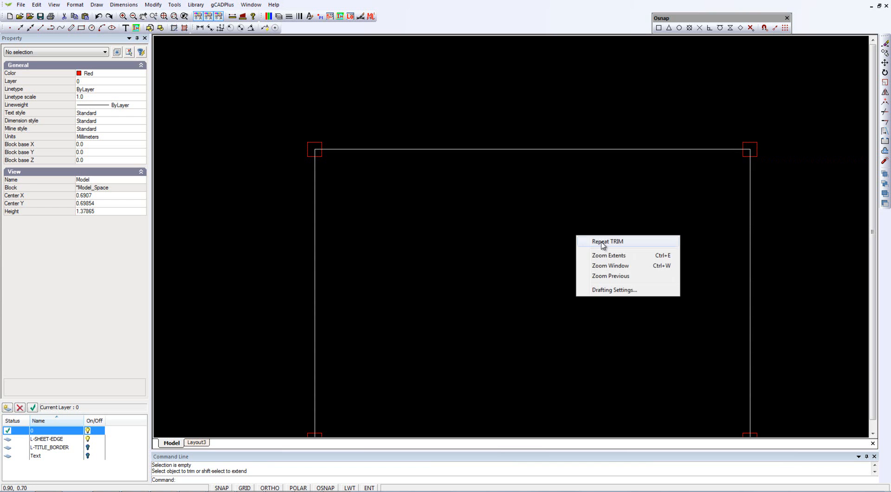
- Trim the sheet edge's top line between the upper-left and upper-right corner squares
left_click(596, 242)
left_click(309, 158)
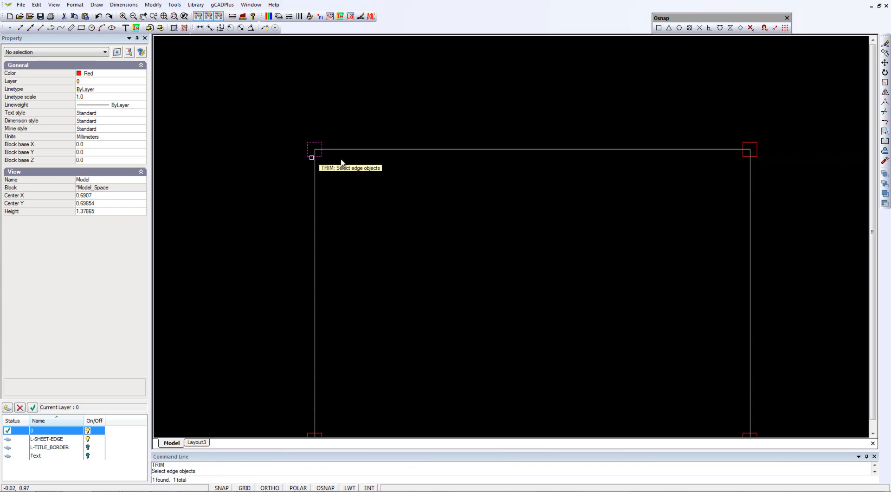
left_click(745, 158)
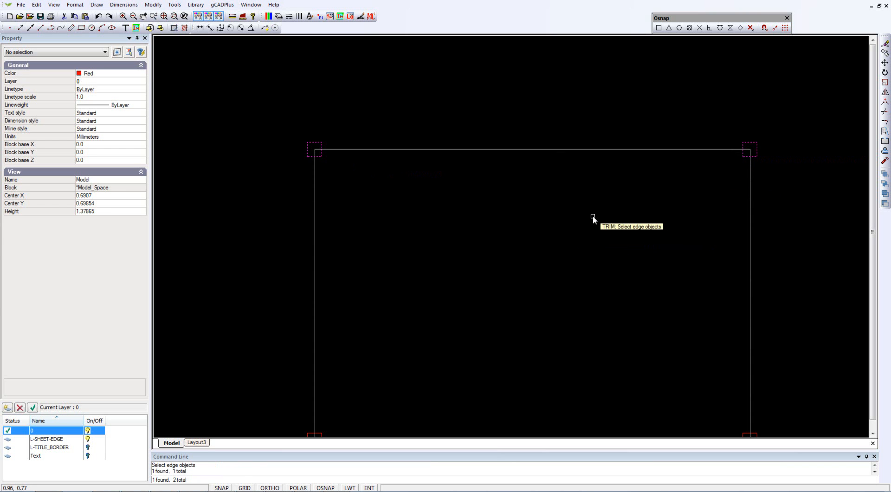
key("Return")
left_click(556, 149)
key("Return")
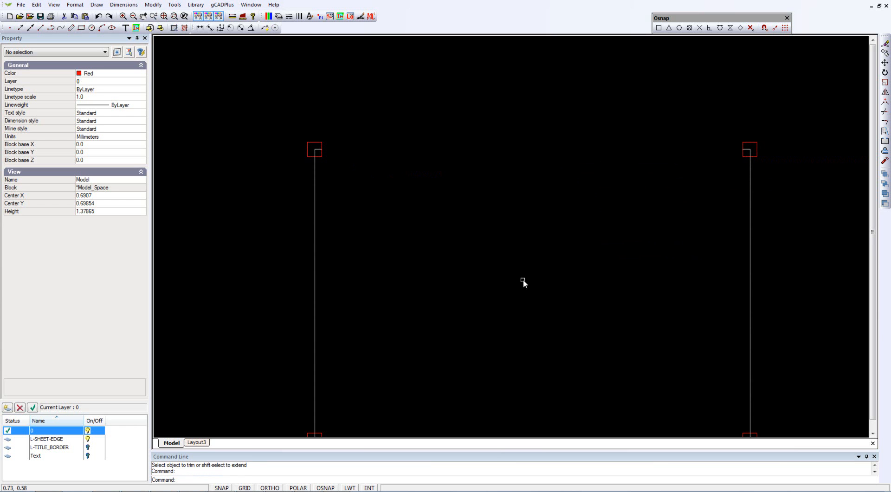
- Trim the sheet edge's left line between the upper-left and lower-left corner squares
mouse_move(516, 263)
middle_mouse_down()
mouse_move(497, 155)
mouse_move(483, 221)
middle_mouse_up()
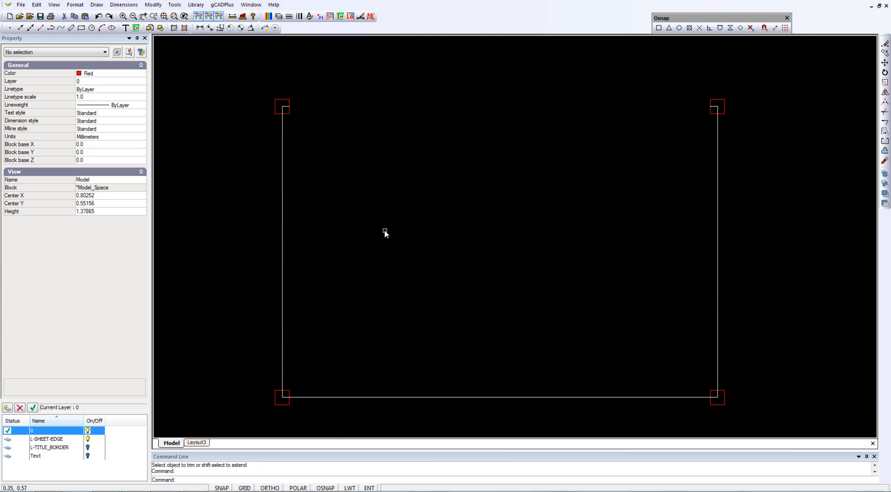
right_click(385, 230)
left_click(420, 235)
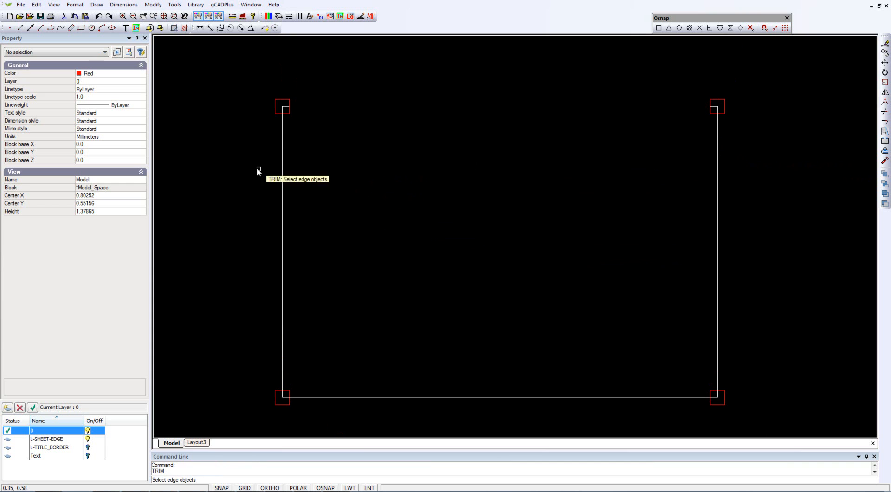
left_click(279, 113)
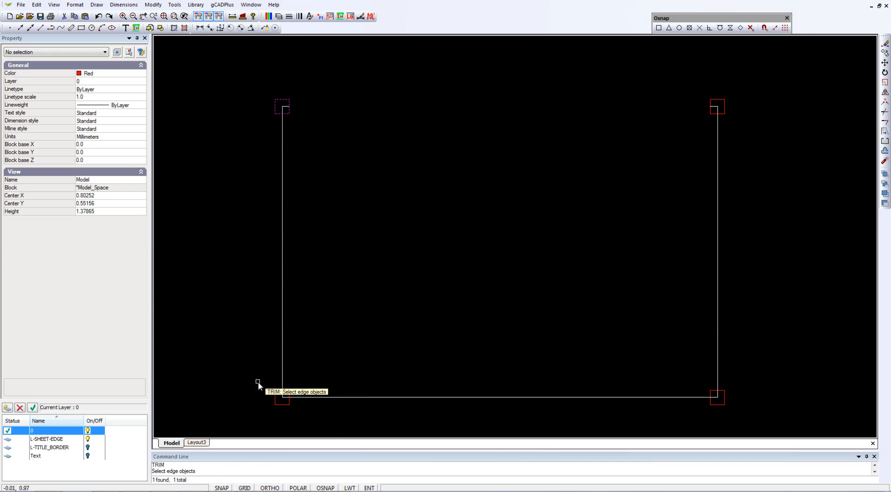
left_click(277, 393)
key("Return")
left_click(282, 337)
key("Return")
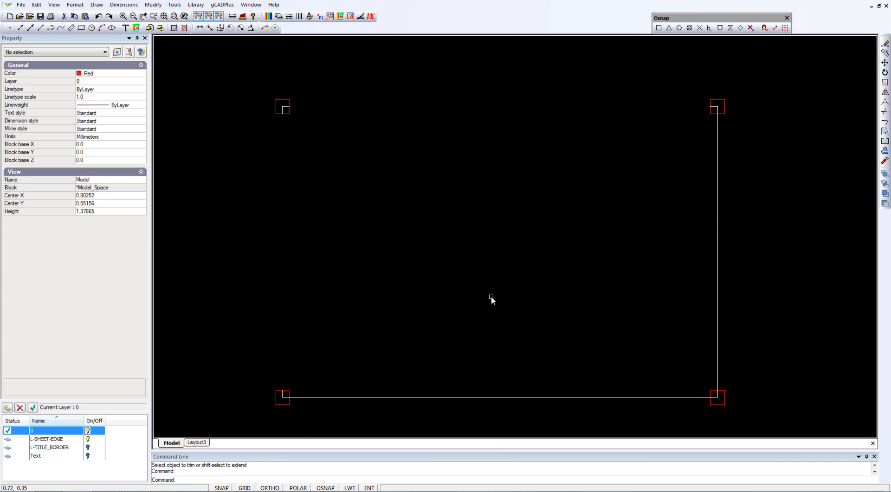
- Trim the sheet edge's bottom and right lines between the corner squares, using the lower-left, lower-right and upper-right squares as cutting edges
right_click(491, 296)
left_click(525, 302)
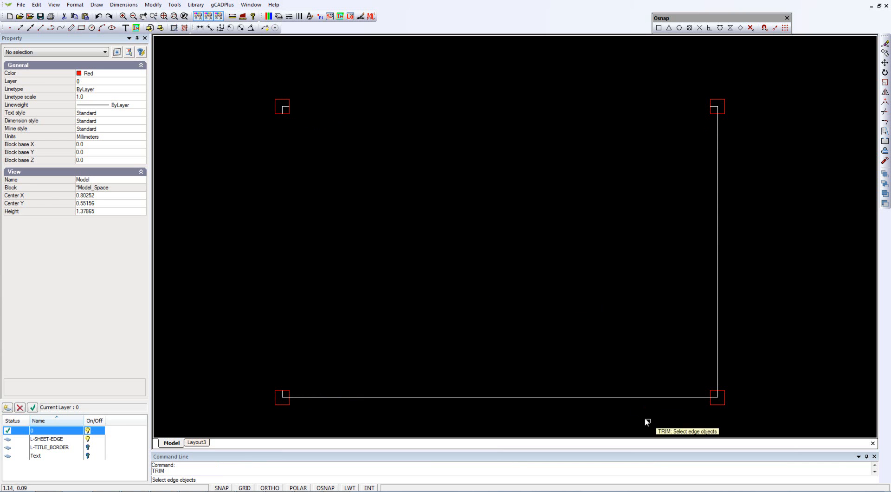
left_click(718, 402)
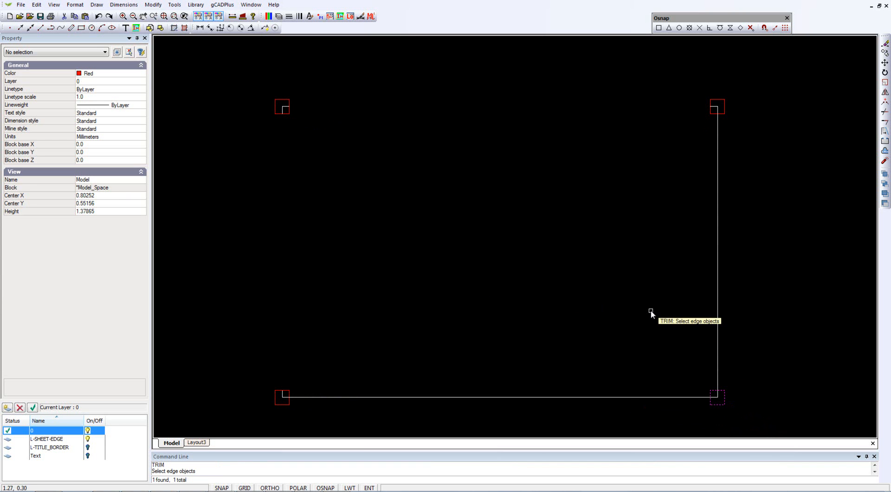
left_click(721, 112)
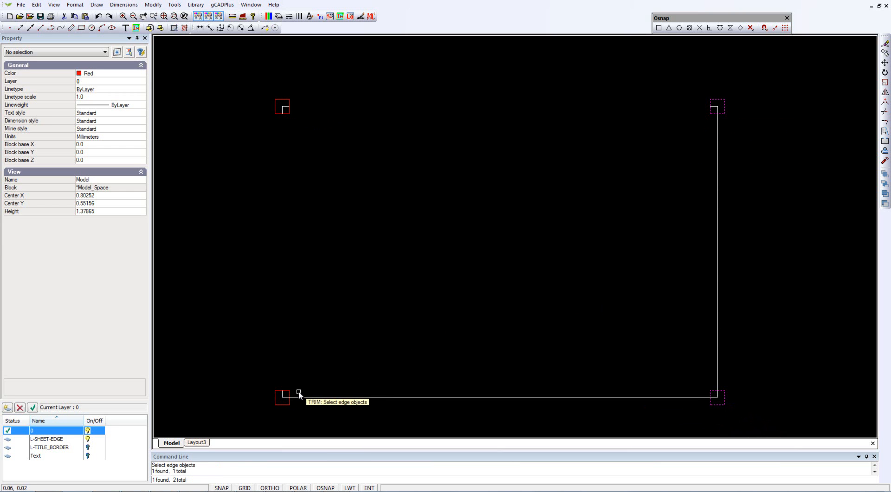
left_click(284, 397)
key("Return")
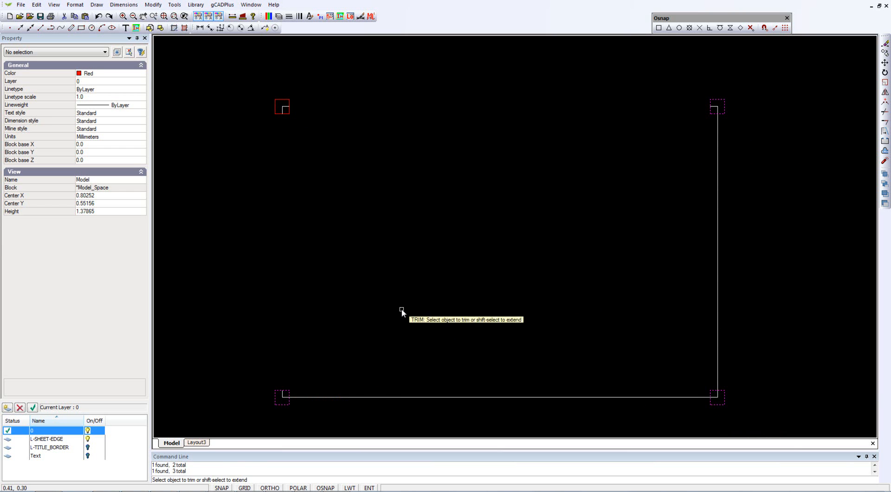
left_click(422, 395)
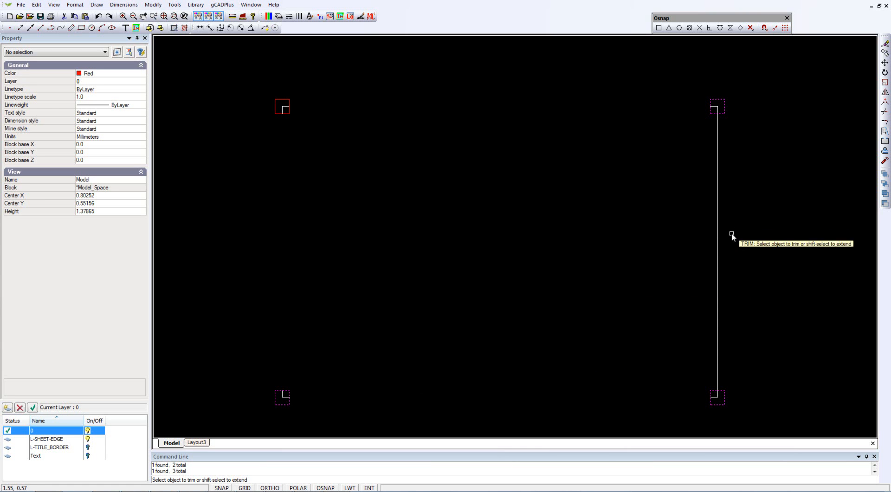
left_click(717, 253)
right_click(521, 254)
right_click(521, 254)
key("Escape")
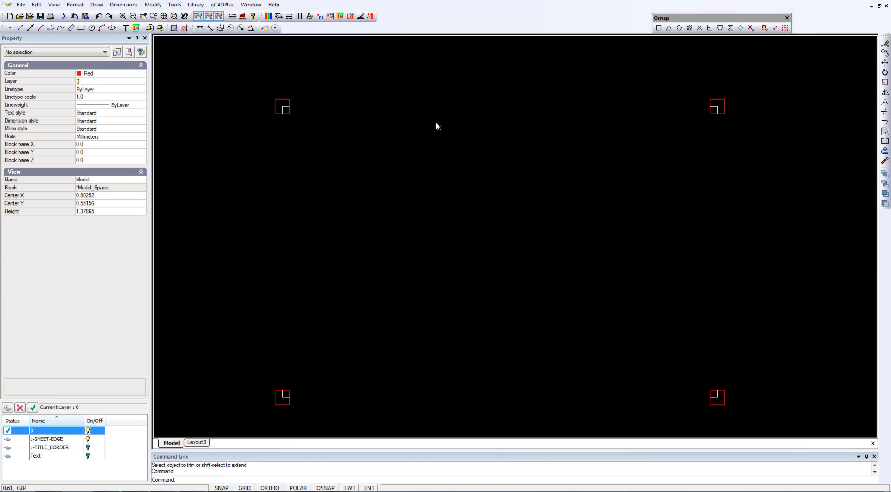
- Erase the four red corner squares used as cutting edges
left_click(285, 99)
left_click(719, 100)
left_click(724, 405)
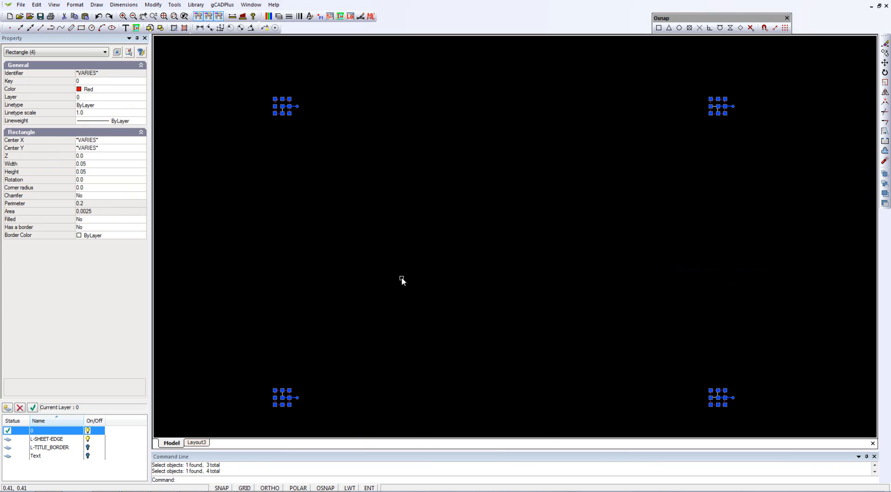
right_click(402, 278)
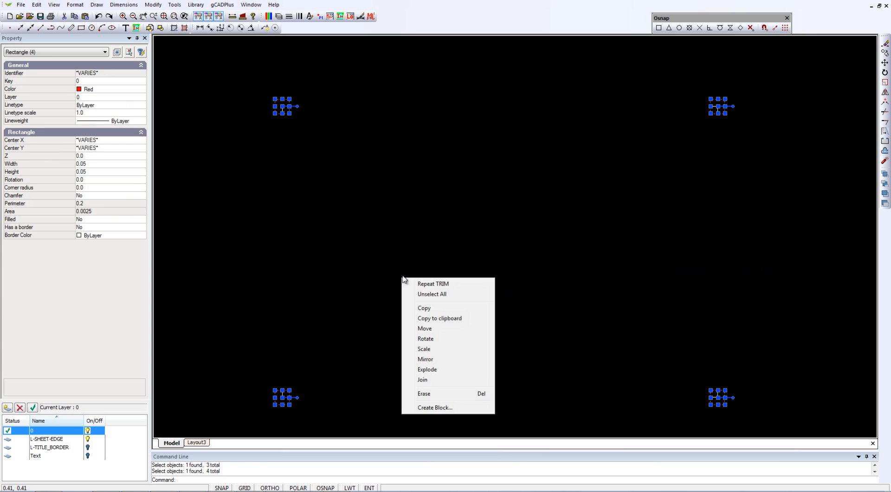
left_click(427, 393)
right_click(369, 169)
key("Escape")
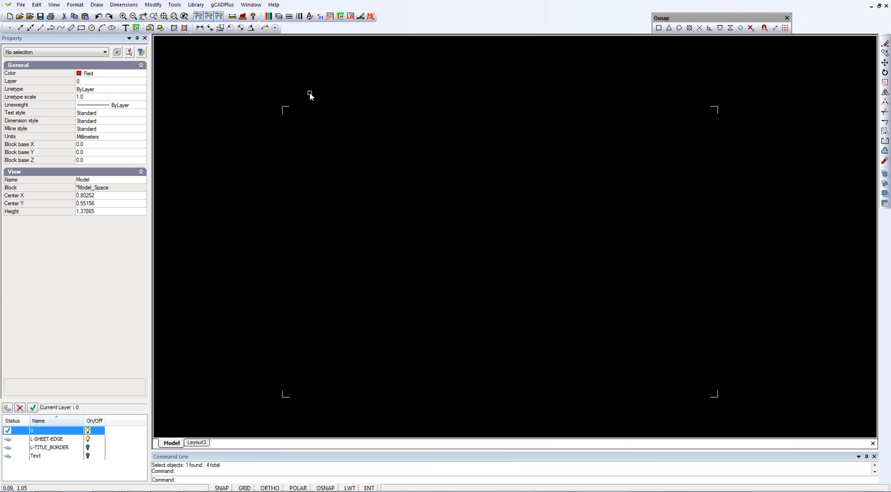
- Turn on the L-TITLE_BORDER layer
left_click(278, 16)
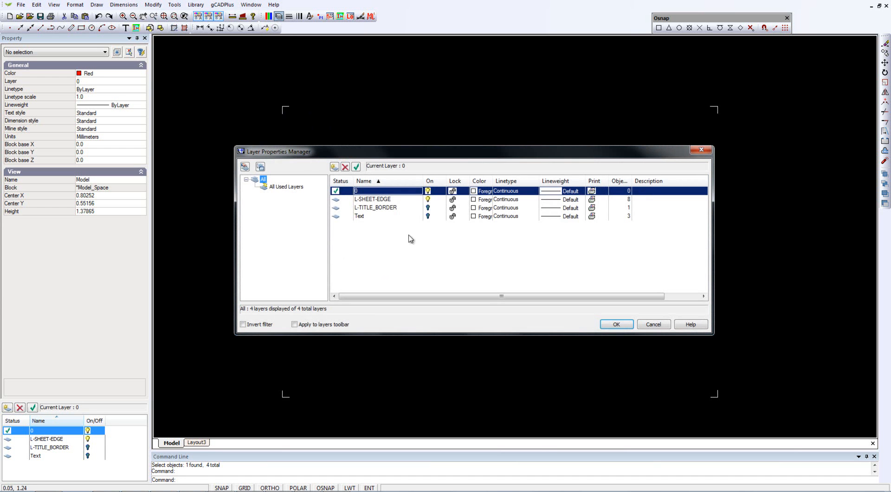
left_click(428, 207)
left_click(611, 323)
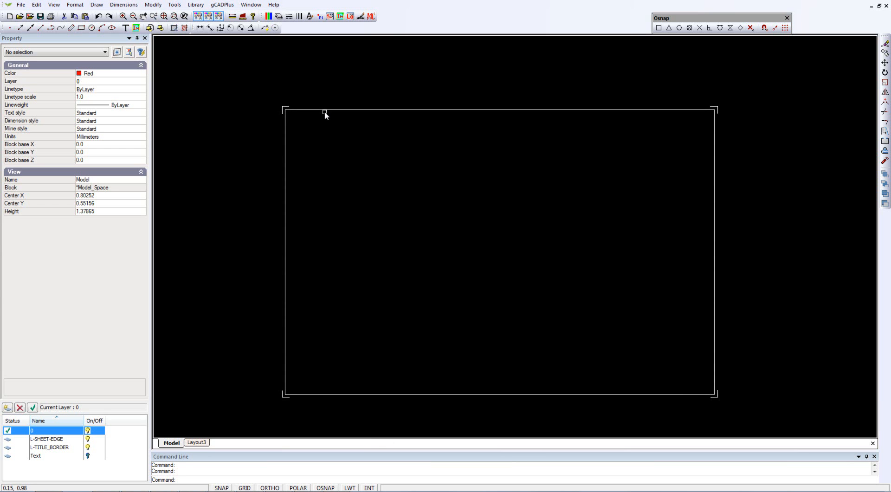
- Round the title border rectangle's corners with a corner radius of 0.05, and clear the selection
left_click(324, 111)
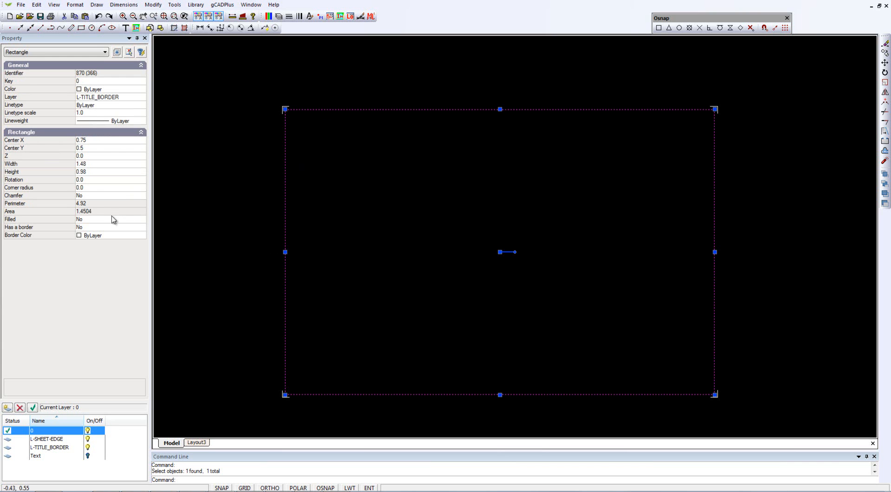
left_click(93, 187)
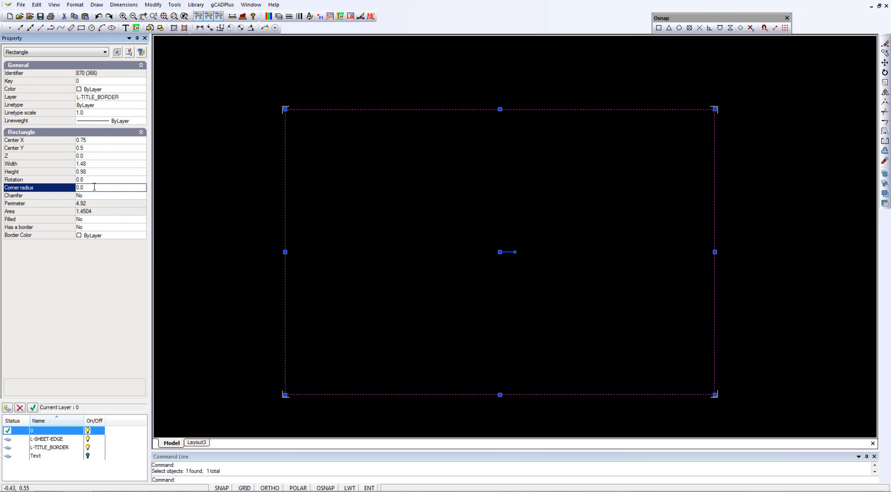
key("Return")
right_click(204, 177)
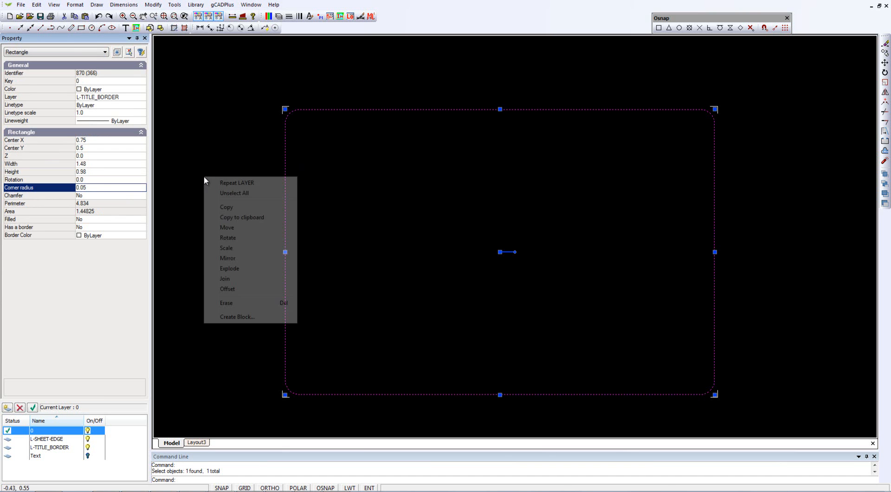
left_click(217, 193)
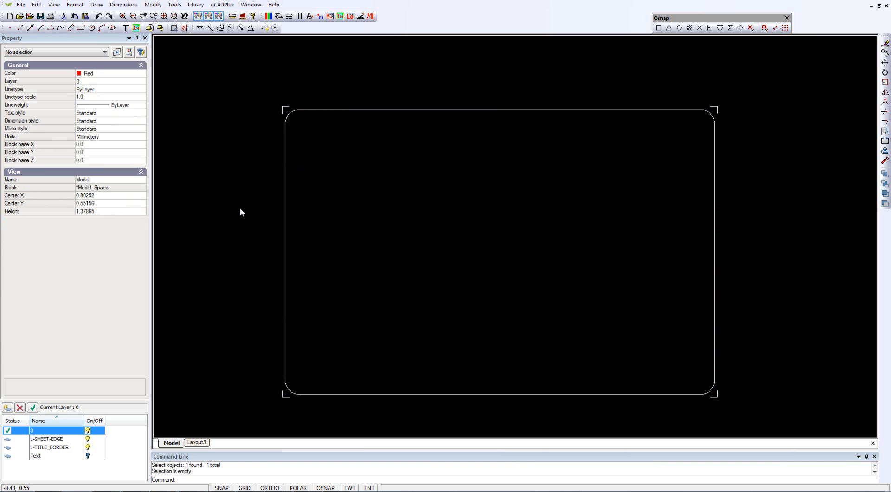